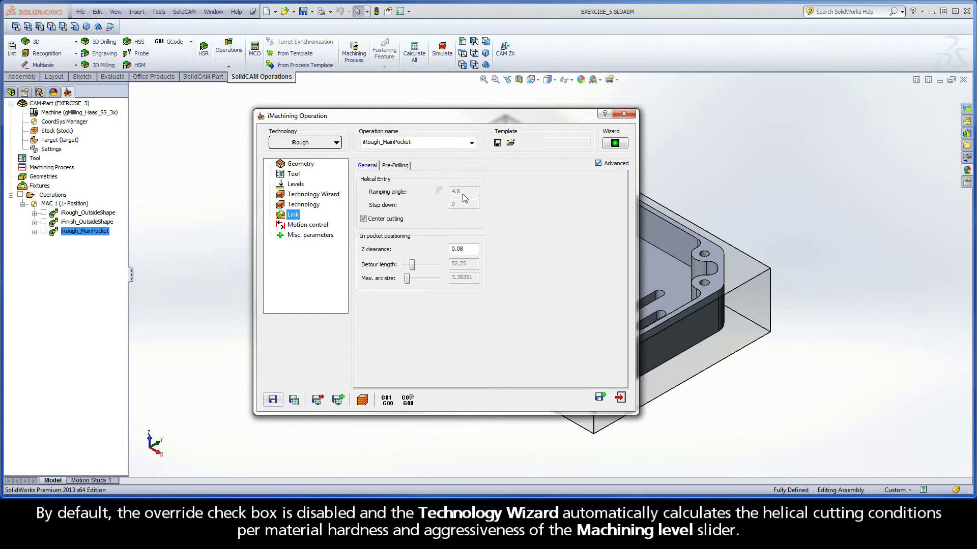
Drop the machining level from 6 to 1, giving a 1.5° helical ramping angle on the Link page.
{"action": "left_click", "coordinate": [311, 197]}
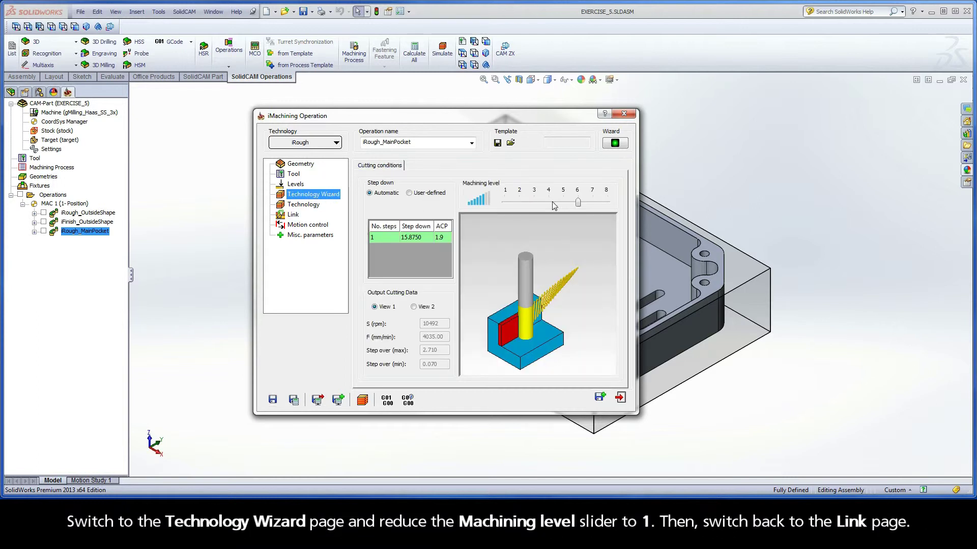
{"action": "left_click_drag", "start_coordinate": [577, 202], "coordinate": [506, 203]}
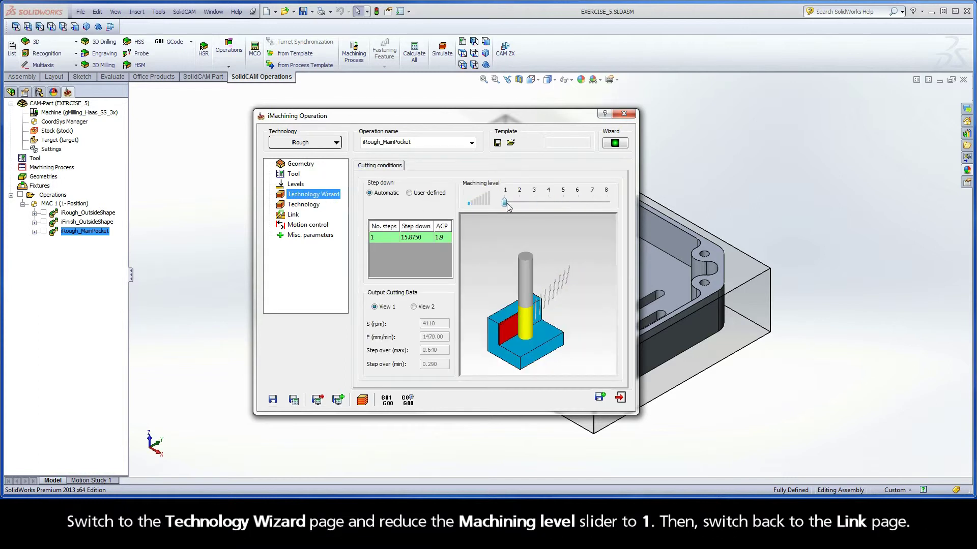
{"action": "left_click", "coordinate": [294, 216]}
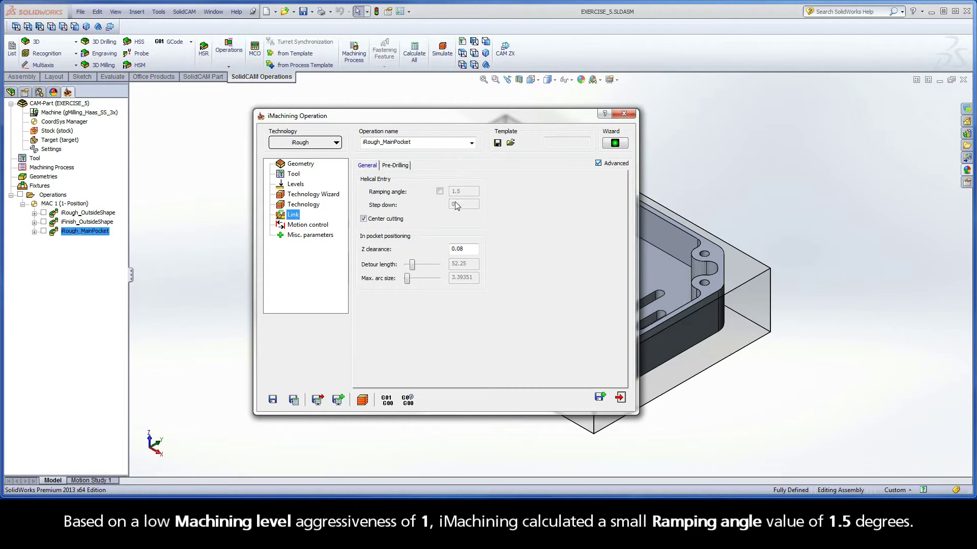
Recalculate the level-1 operation and play its toolpath simulation at maximum speed.
{"action": "left_click", "coordinate": [293, 400]}
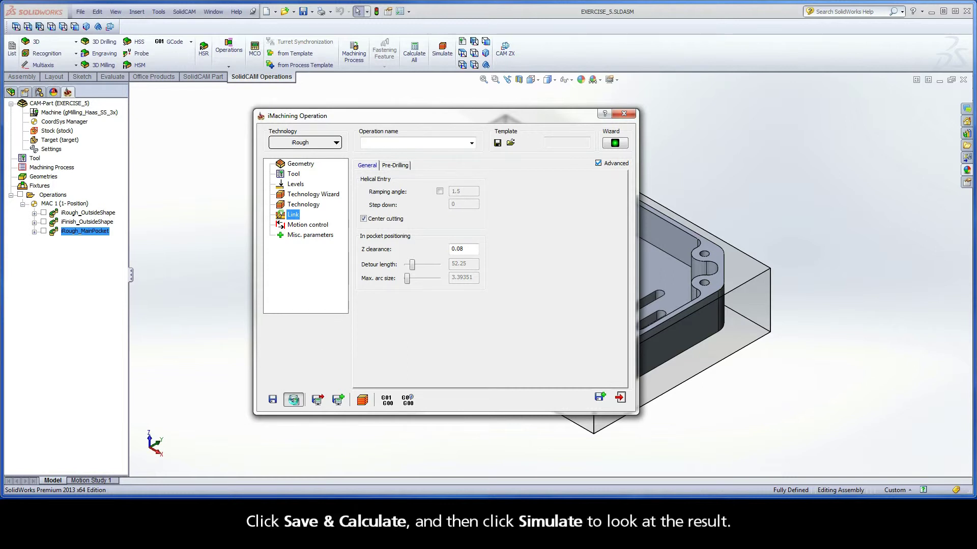
{"action": "left_click", "coordinate": [361, 400]}
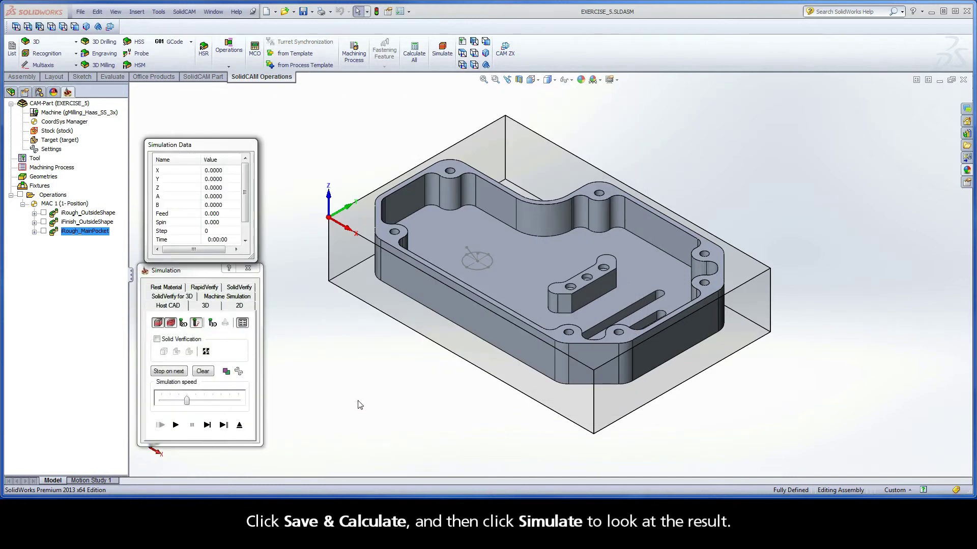
{"action": "left_click", "coordinate": [176, 425]}
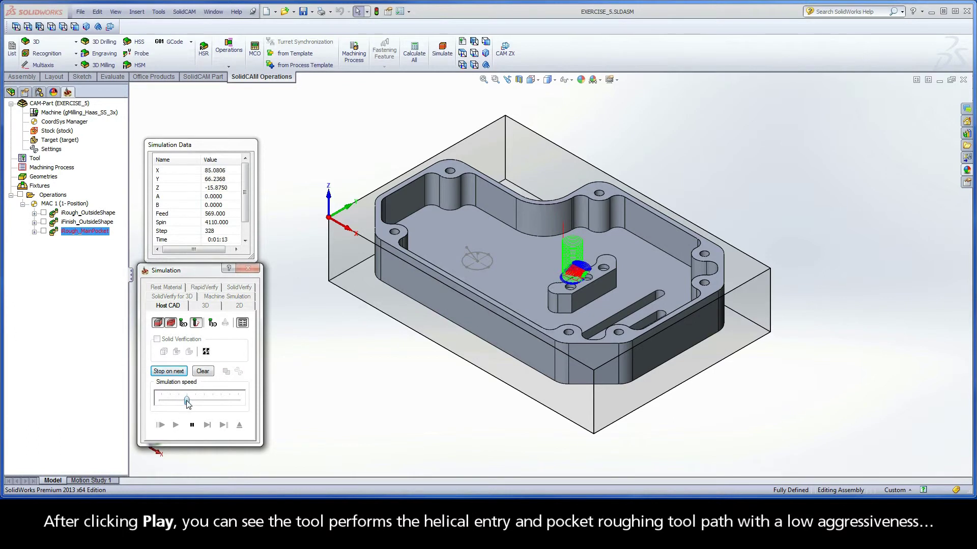
{"action": "left_click_drag", "start_coordinate": [187, 404], "coordinate": [240, 402]}
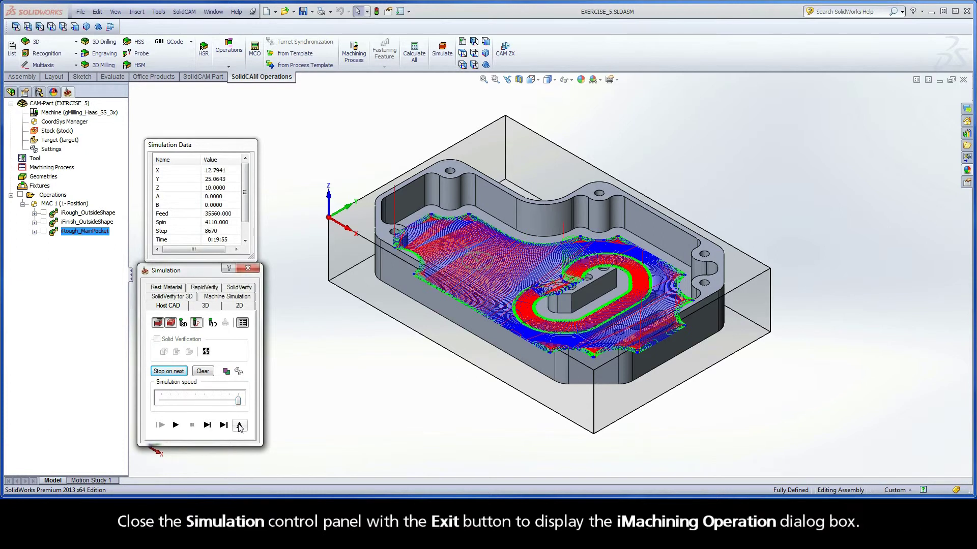
Leave the simulation and raise the machining level to 8, giving a 5.2° helical ramping angle.
{"action": "left_click", "coordinate": [239, 424]}
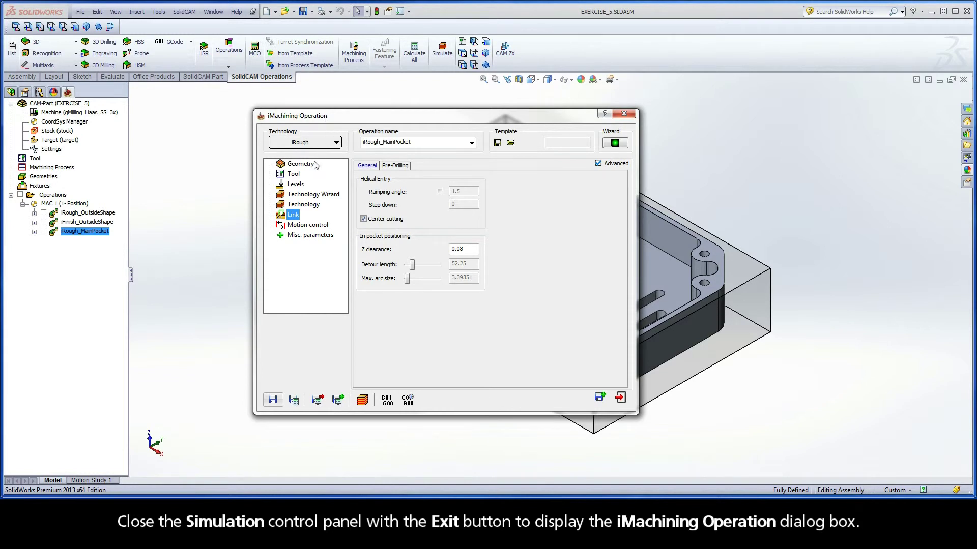
{"action": "left_click", "coordinate": [309, 195]}
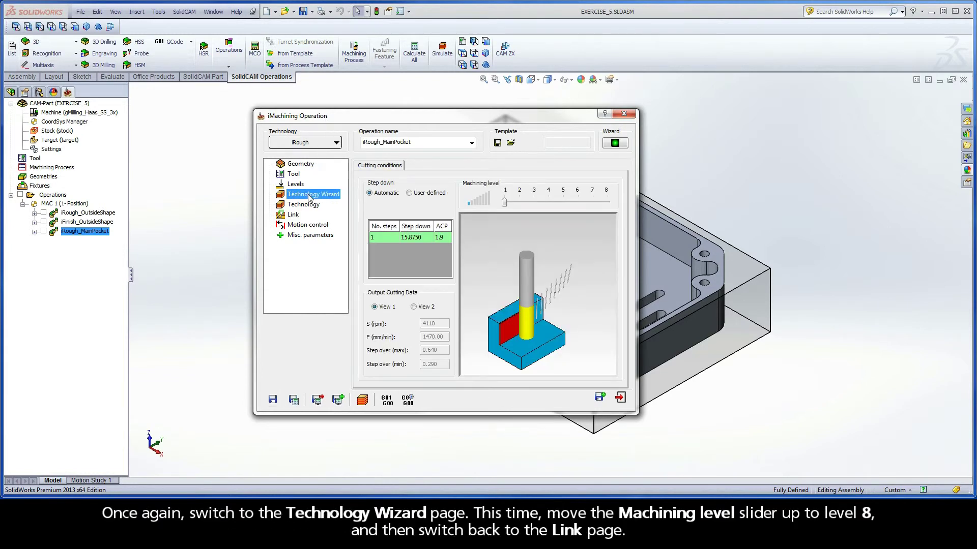
{"action": "left_click_drag", "start_coordinate": [503, 204], "coordinate": [605, 202]}
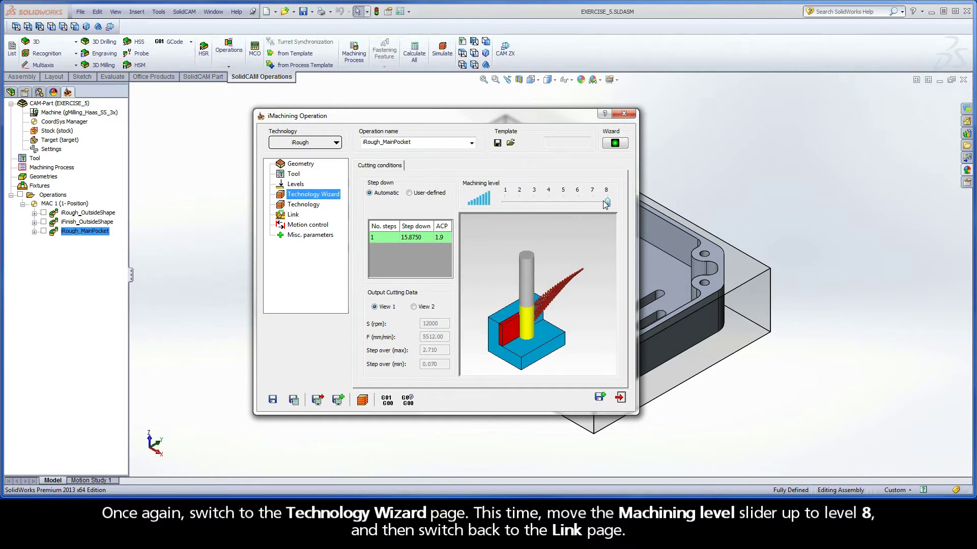
{"action": "left_click", "coordinate": [294, 217]}
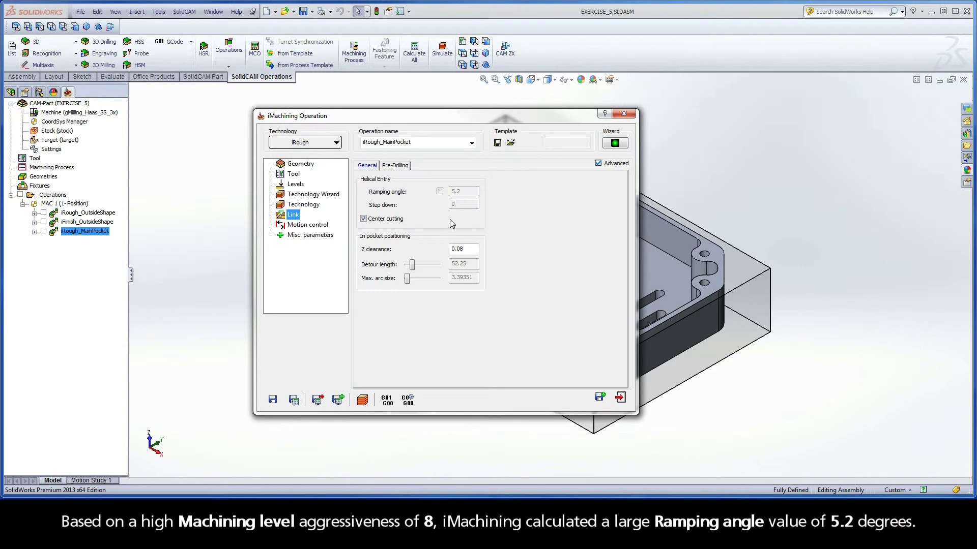
Recalculate the level-8 operation and simulate its toolpath, ending at maximum playback speed.
{"action": "left_click", "coordinate": [293, 400]}
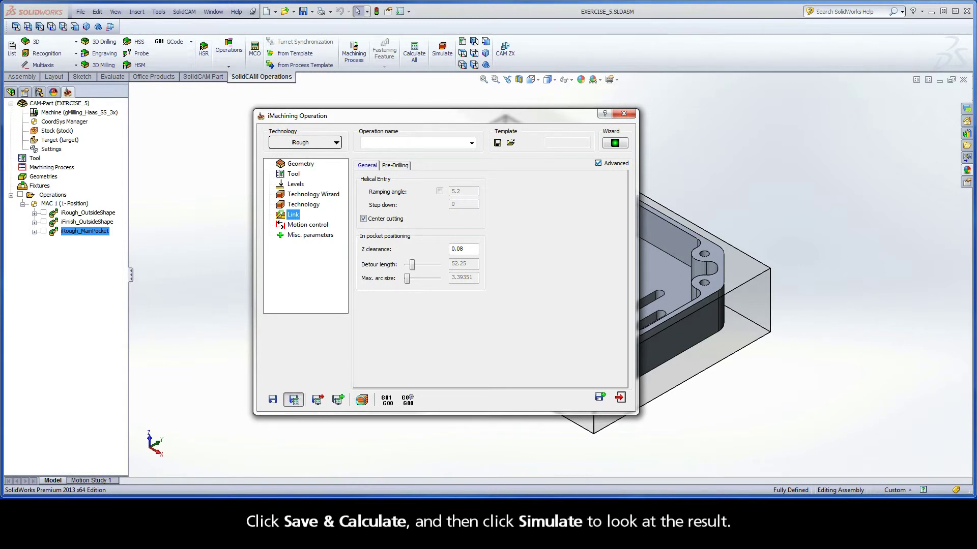
{"action": "left_click", "coordinate": [362, 400]}
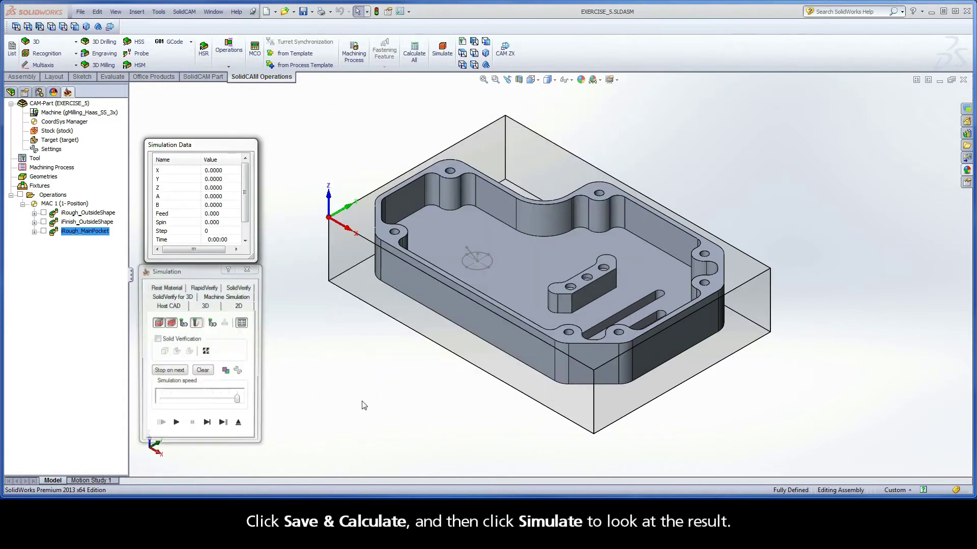
{"action": "left_click_drag", "start_coordinate": [237, 401], "coordinate": [186, 403]}
{"action": "left_click", "coordinate": [176, 426]}
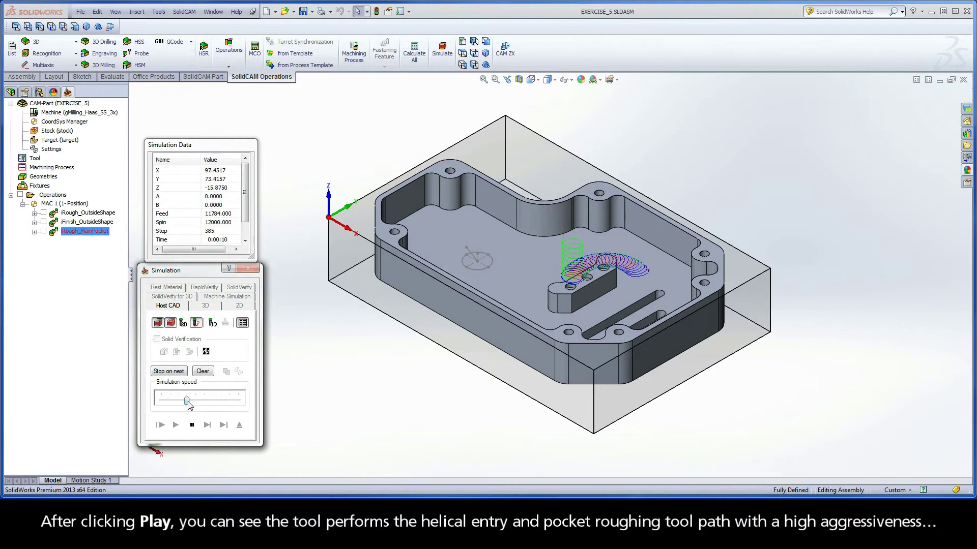
{"action": "left_click_drag", "start_coordinate": [186, 402], "coordinate": [238, 402]}
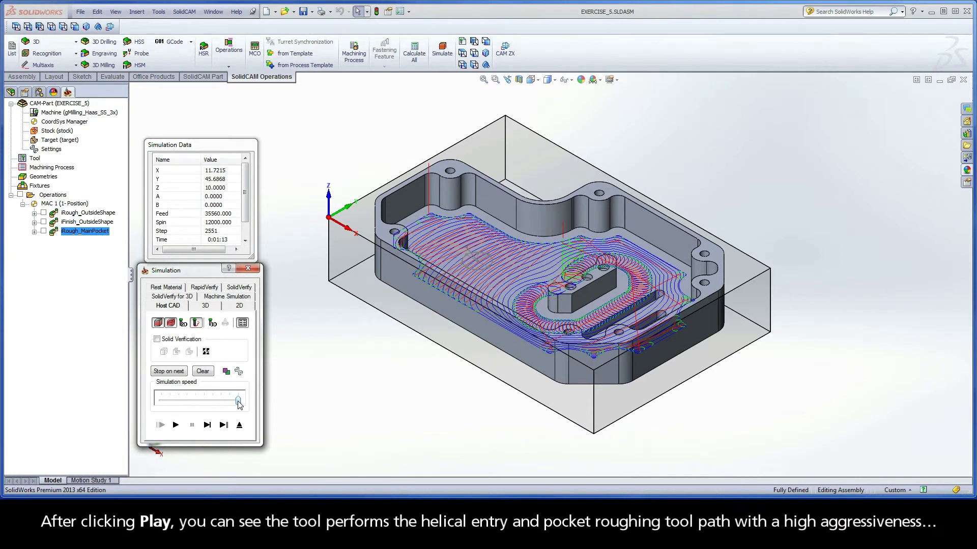
Exit the simulation back to the Link page showing the 5.2° ramping angle.
{"action": "left_click", "coordinate": [239, 426]}
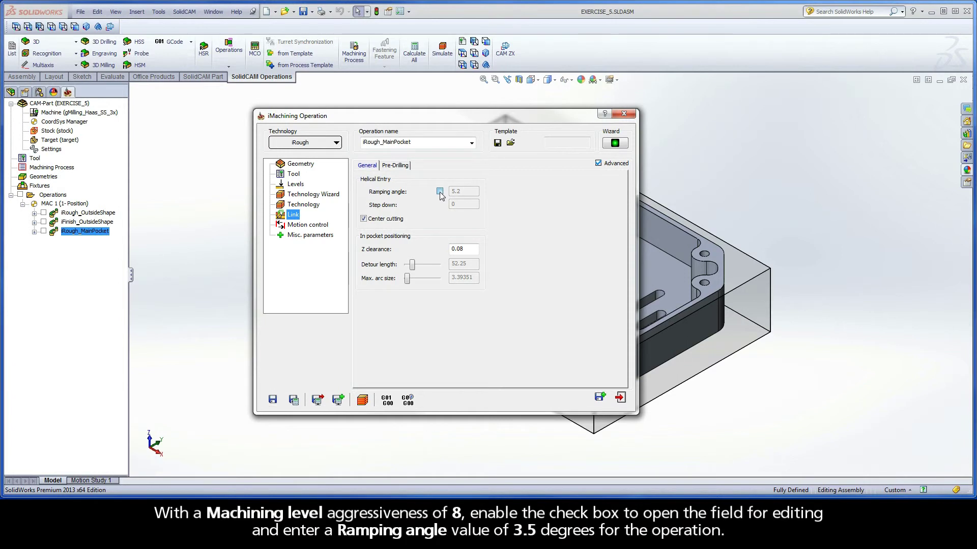
Override the helical ramping angle with 3.5 instead of 5.2 and recalculate the operation.
{"action": "left_click", "coordinate": [440, 192]}
{"action": "left_click_drag", "start_coordinate": [466, 193], "coordinate": [448, 197]}
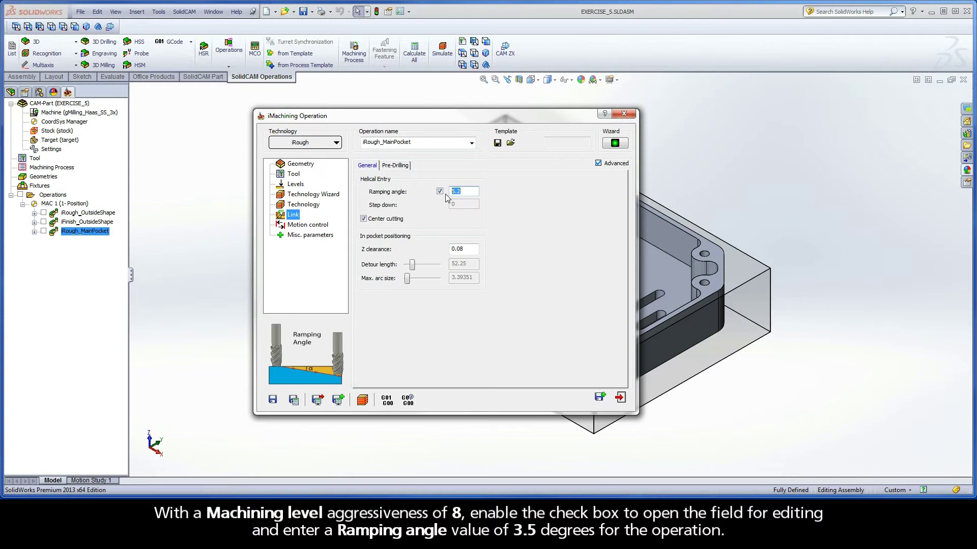
{"action": "type", "text": "3."}
{"action": "left_click", "coordinate": [293, 401]}
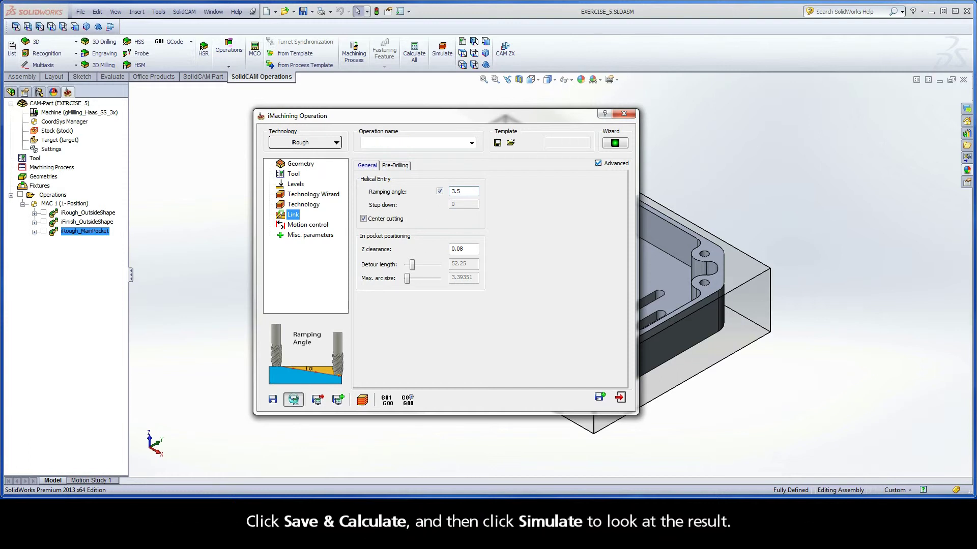
{"action": "left_click", "coordinate": [363, 400]}
{"action": "left_click_drag", "start_coordinate": [241, 404], "coordinate": [187, 404]}
{"action": "left_click", "coordinate": [175, 426]}
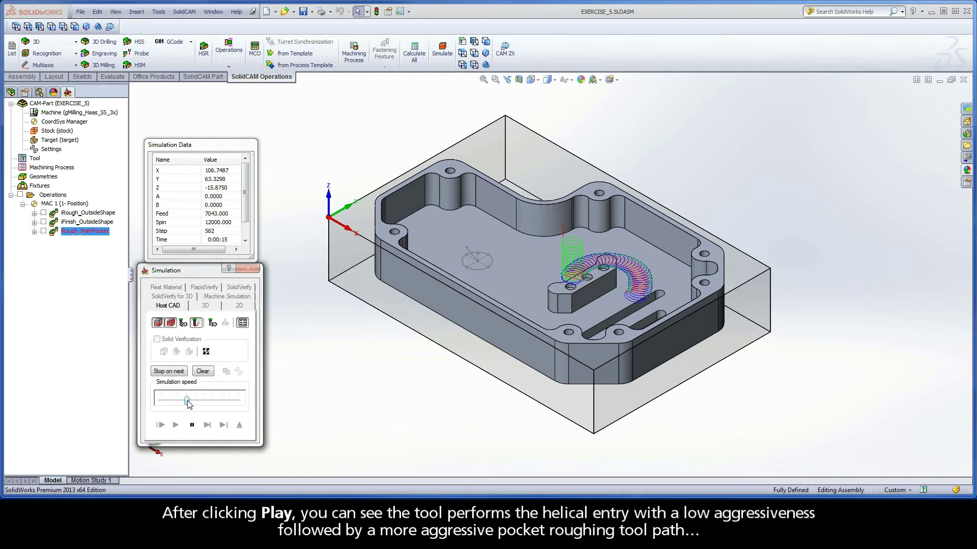
{"action": "left_click_drag", "start_coordinate": [188, 404], "coordinate": [239, 404]}
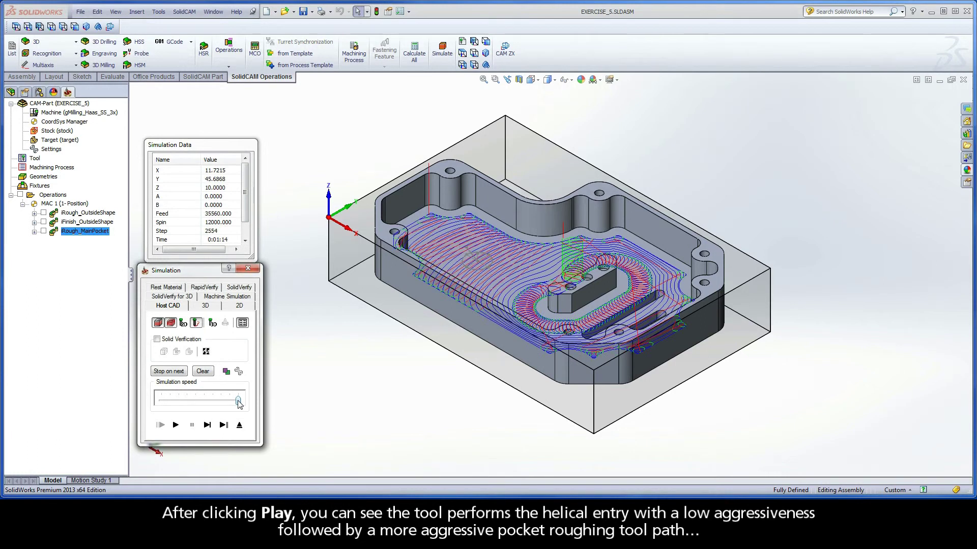
{"action": "left_click", "coordinate": [240, 425]}
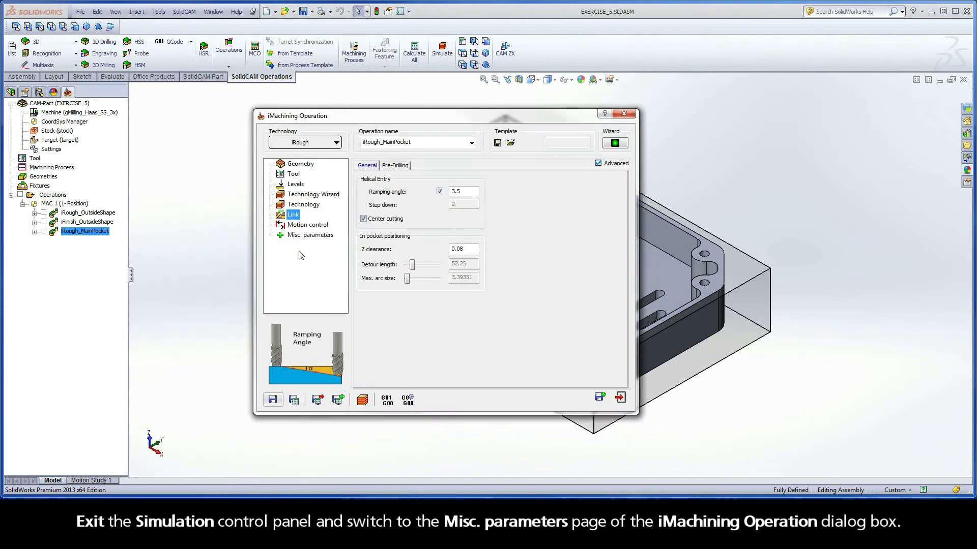
Tick Classic helical cutting conditions in the operation's Misc. parameters.
{"action": "left_click", "coordinate": [330, 237]}
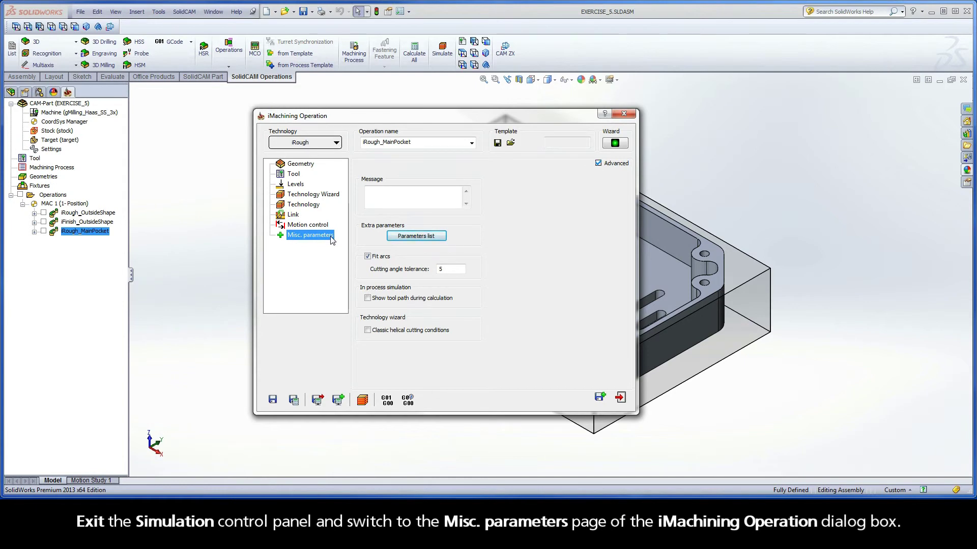
{"action": "left_click", "coordinate": [367, 330]}
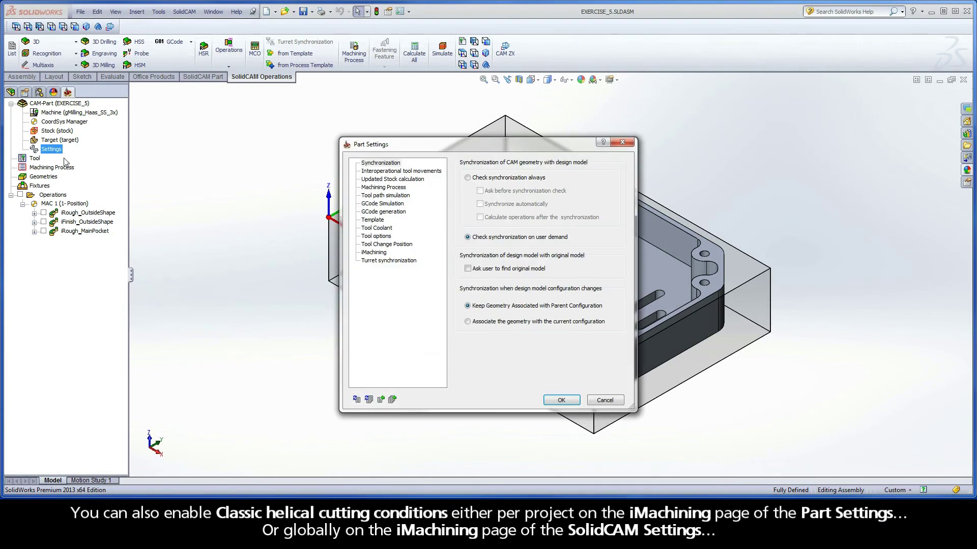
Enable Classic helical cutting conditions in the project's Part Settings iMachining page.
{"action": "left_click", "coordinate": [375, 253]}
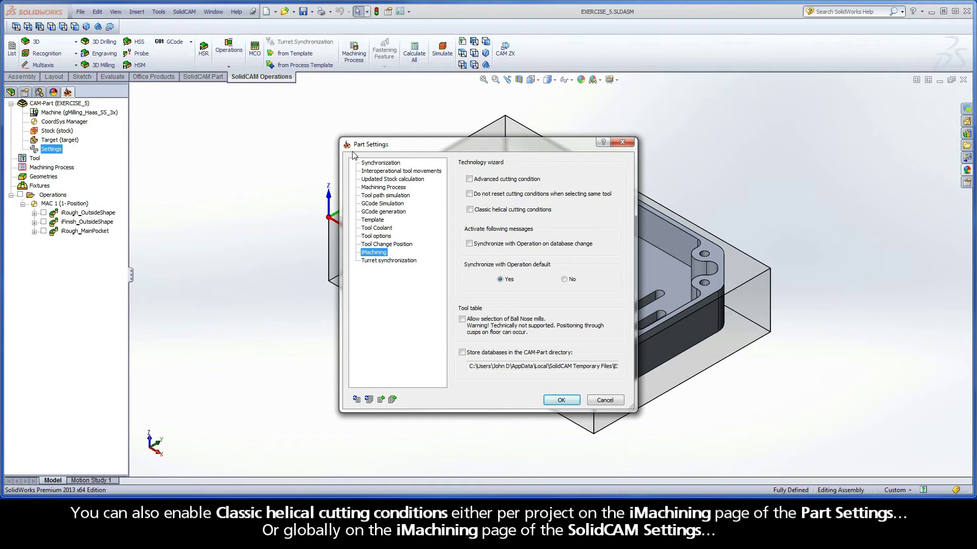
{"action": "left_click", "coordinate": [469, 209]}
{"action": "left_click", "coordinate": [561, 400]}
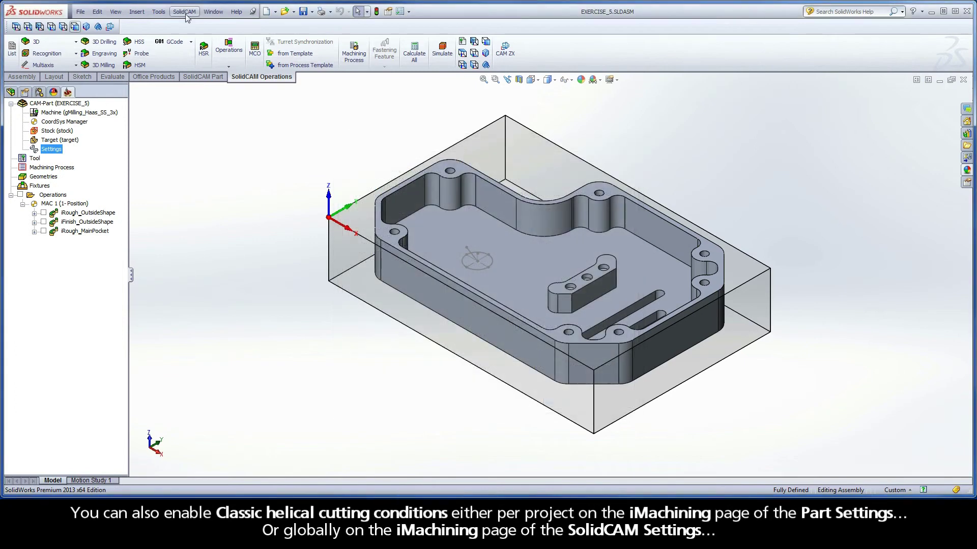
Enable Classic helical cutting conditions globally in SolidCAM Settings under iMachining.
{"action": "left_click", "coordinate": [185, 11]}
{"action": "left_click", "coordinate": [194, 152]}
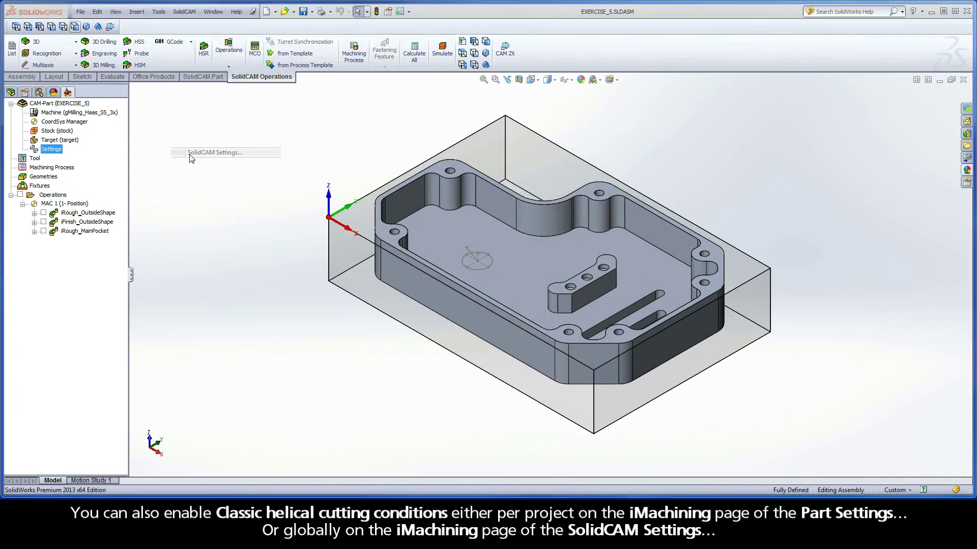
{"action": "left_click", "coordinate": [370, 349]}
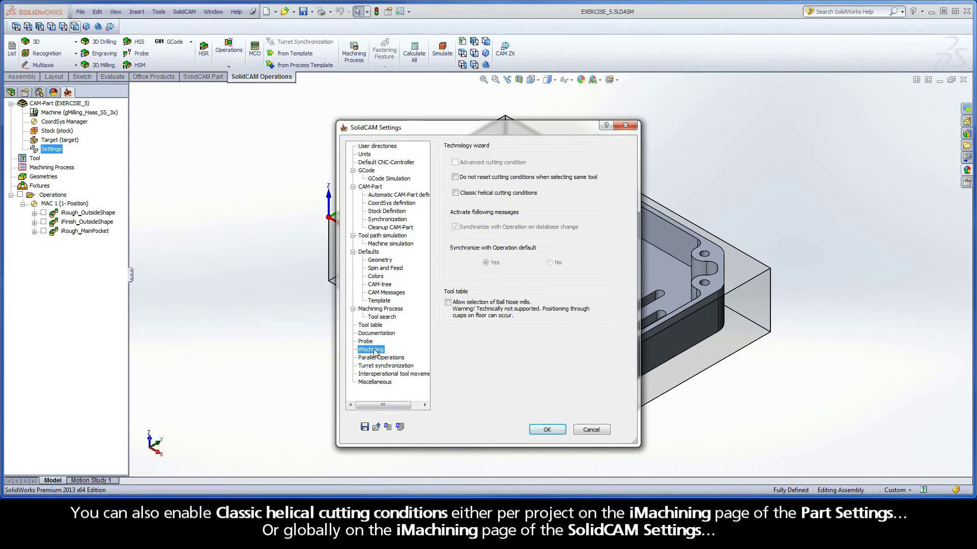
{"action": "left_click", "coordinate": [455, 193]}
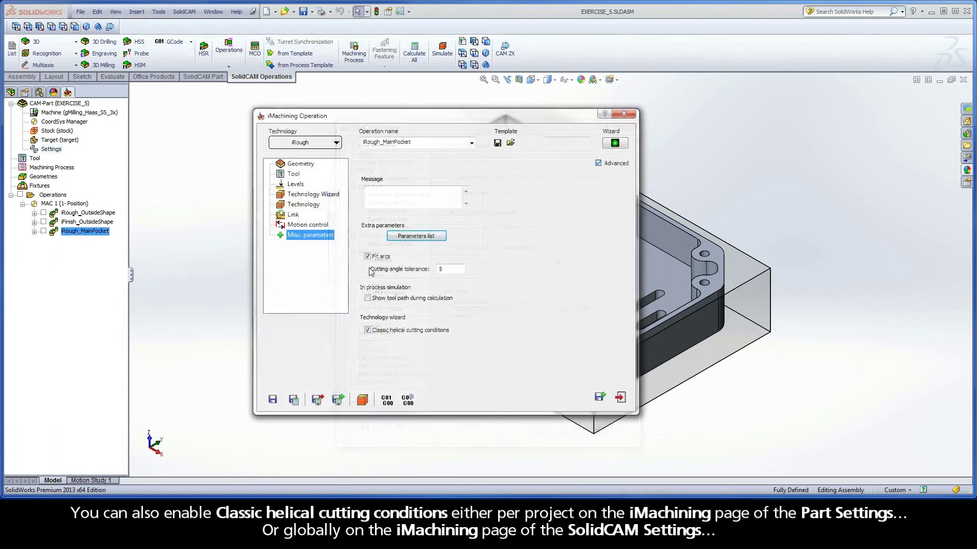
Uncheck the Ramping angle override on the Link page so the calculated 2.5° applies.
{"action": "left_click", "coordinate": [294, 215]}
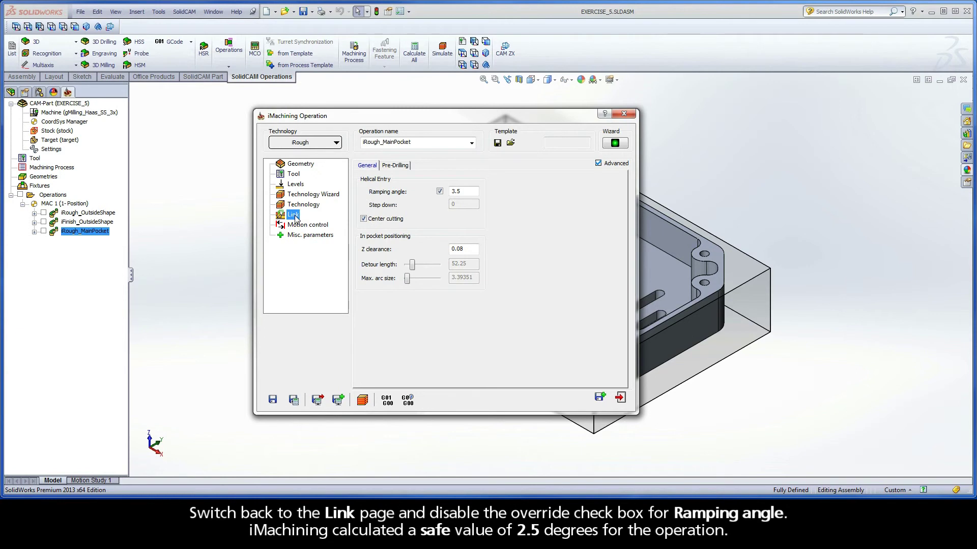
{"action": "left_click", "coordinate": [440, 191]}
Set the machining level from 8 back to 6, verify the 2.5° ramp, and save and calculate.
{"action": "left_click", "coordinate": [318, 197]}
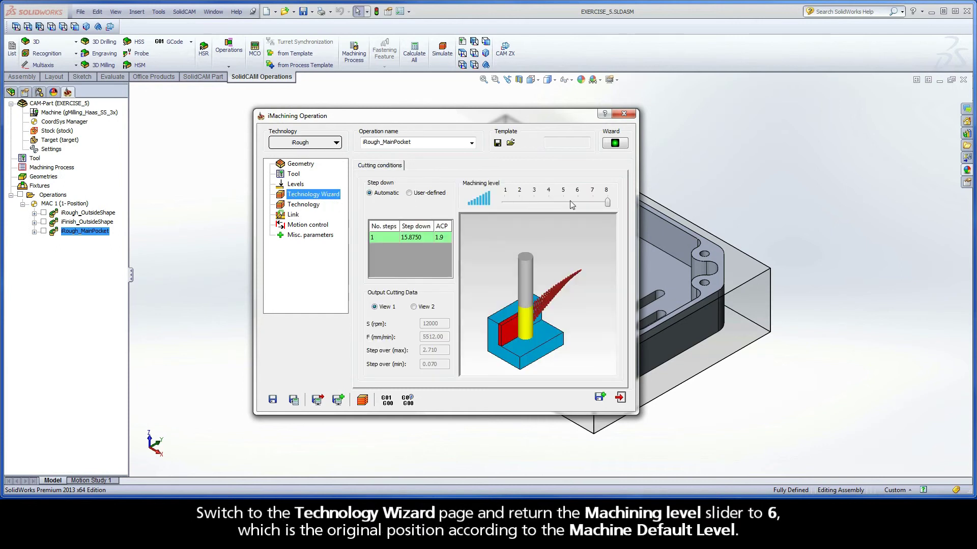
{"action": "left_click_drag", "start_coordinate": [608, 203], "coordinate": [579, 204]}
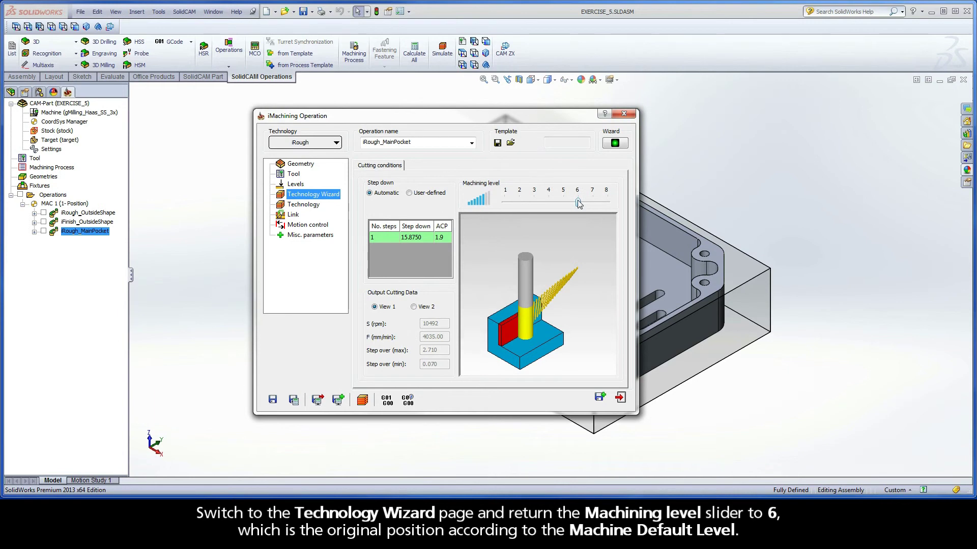
{"action": "left_click", "coordinate": [294, 215]}
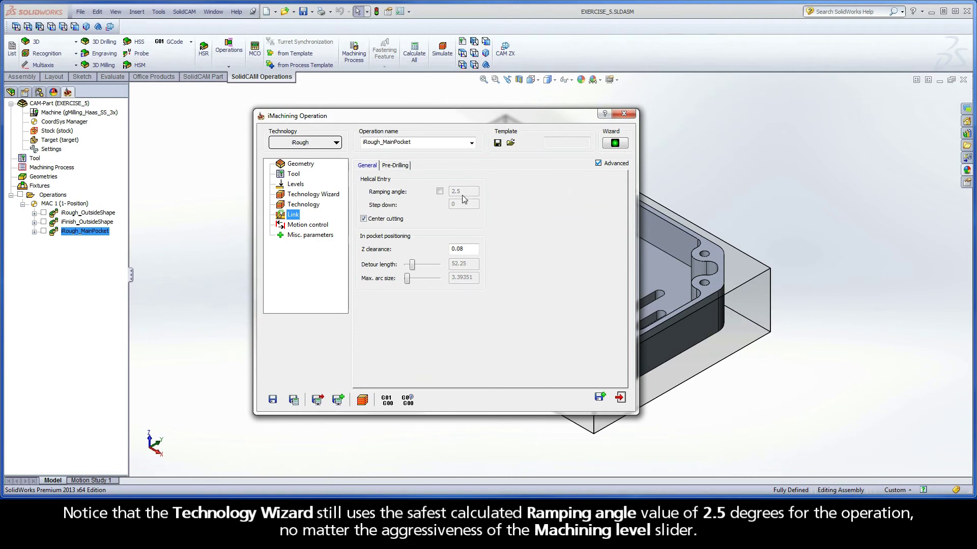
{"action": "left_click", "coordinate": [294, 401]}
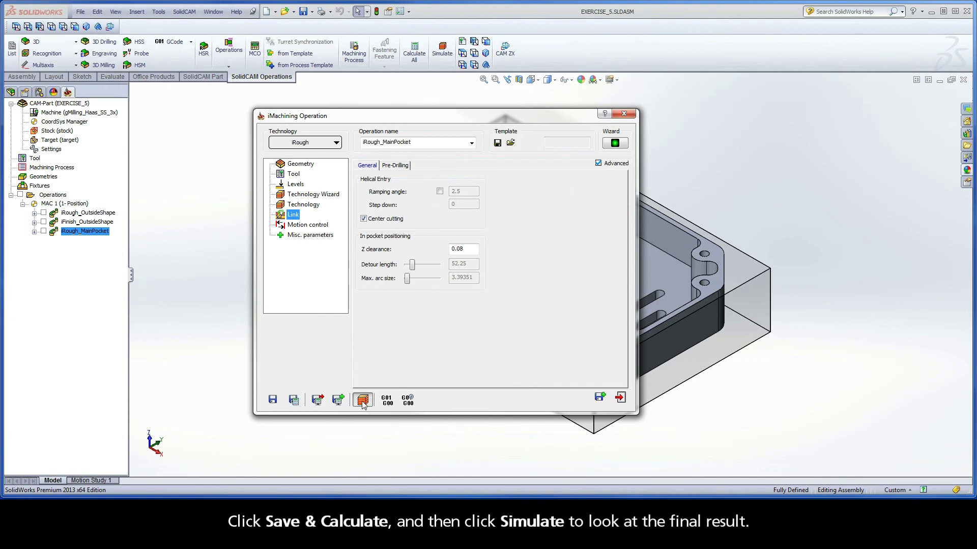
Simulate the iRough_MainPocket toolpath, playing it slowly then at maximum speed, and exit the simulation.
{"action": "left_click", "coordinate": [343, 402]}
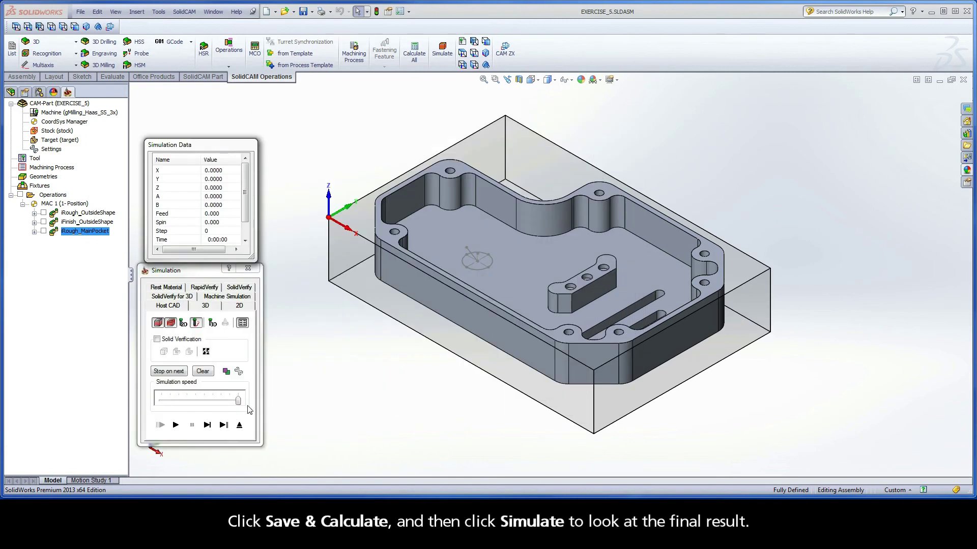
{"action": "left_click_drag", "start_coordinate": [238, 401], "coordinate": [186, 402]}
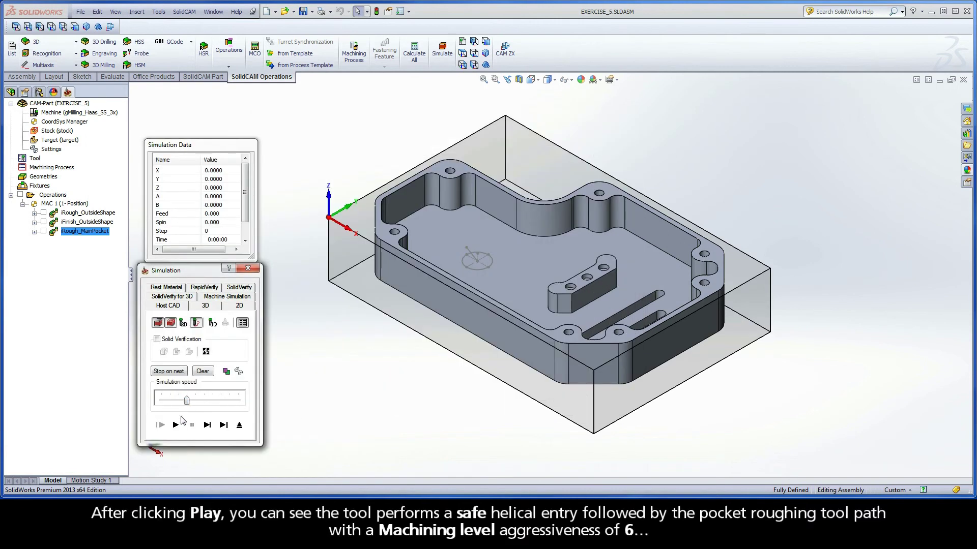
{"action": "left_click", "coordinate": [176, 425]}
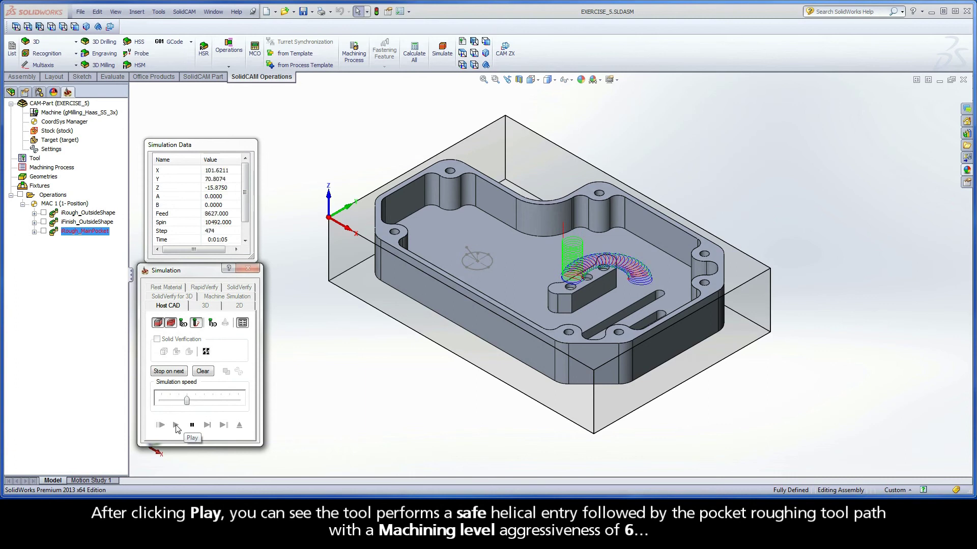
{"action": "left_click_drag", "start_coordinate": [187, 402], "coordinate": [238, 401]}
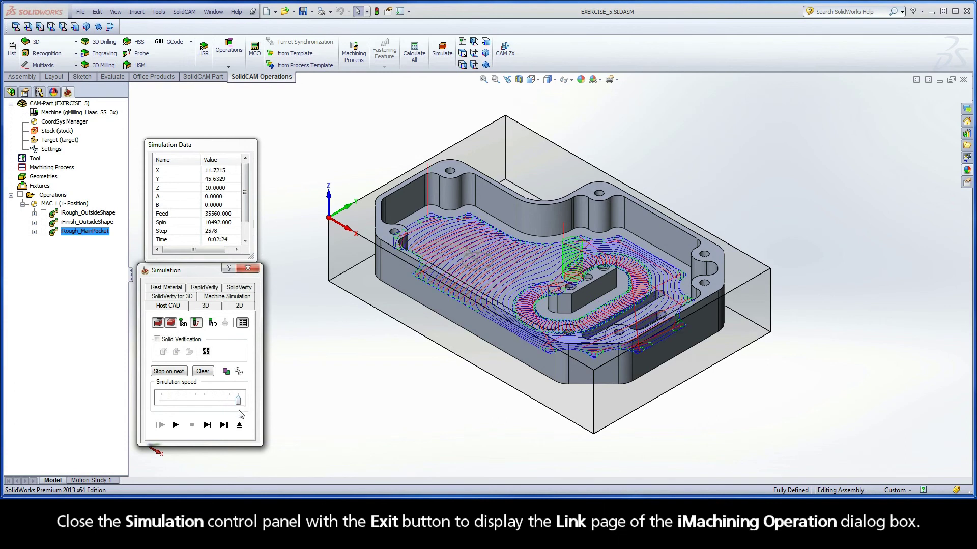
{"action": "left_click", "coordinate": [239, 424]}
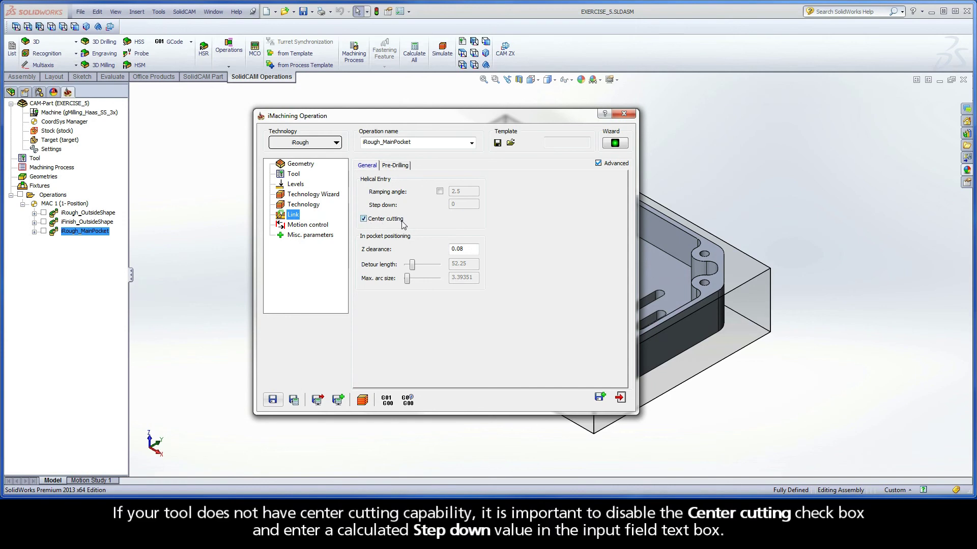
{"action": "left_click", "coordinate": [364, 220]}
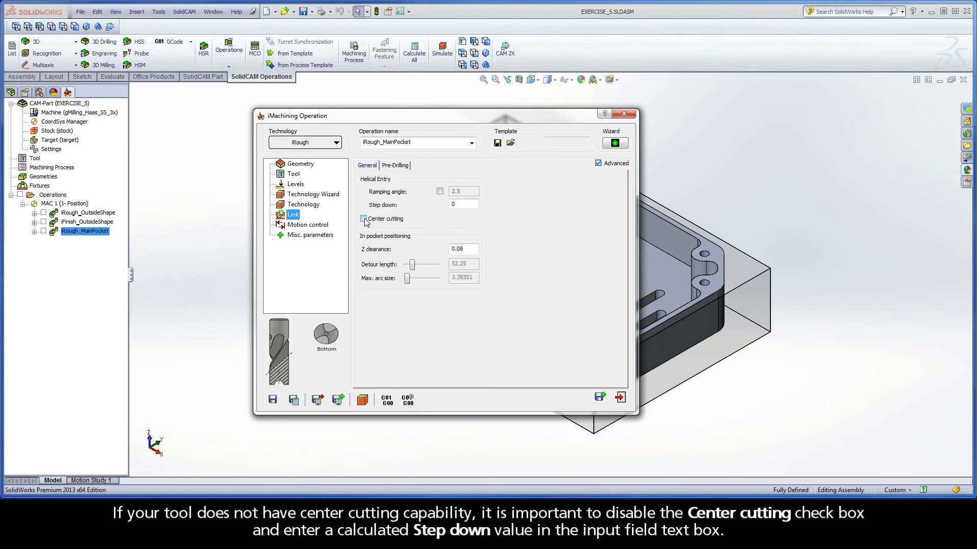
{"action": "left_click", "coordinate": [452, 205]}
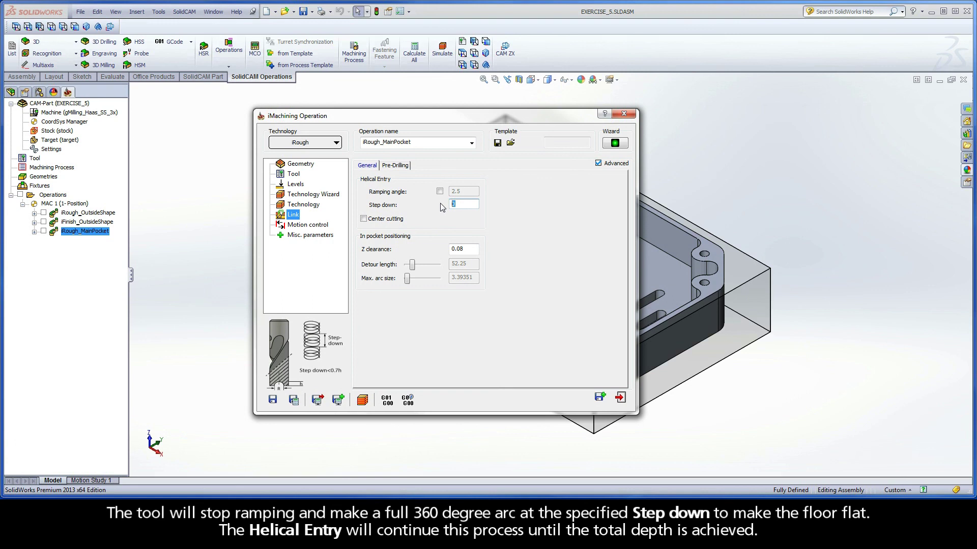
{"action": "left_click", "coordinate": [363, 219]}
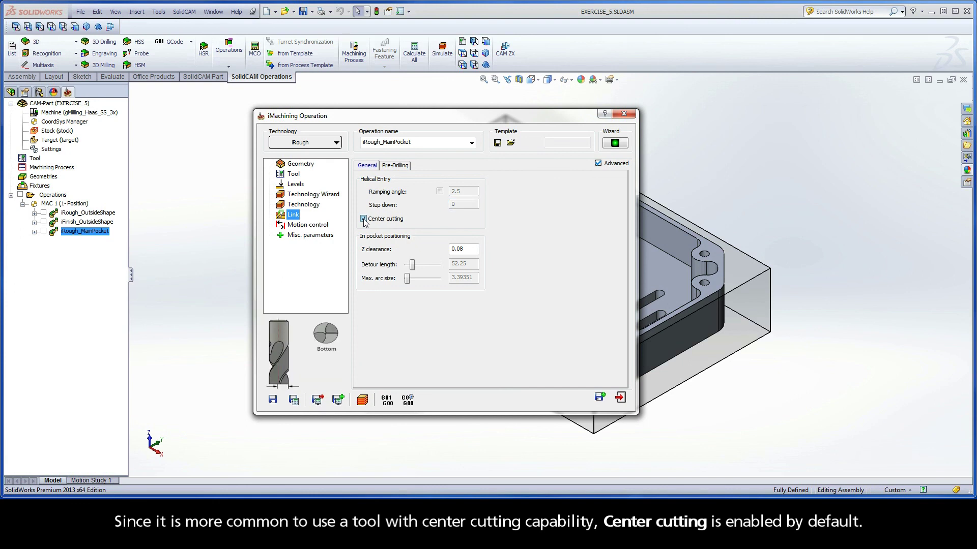